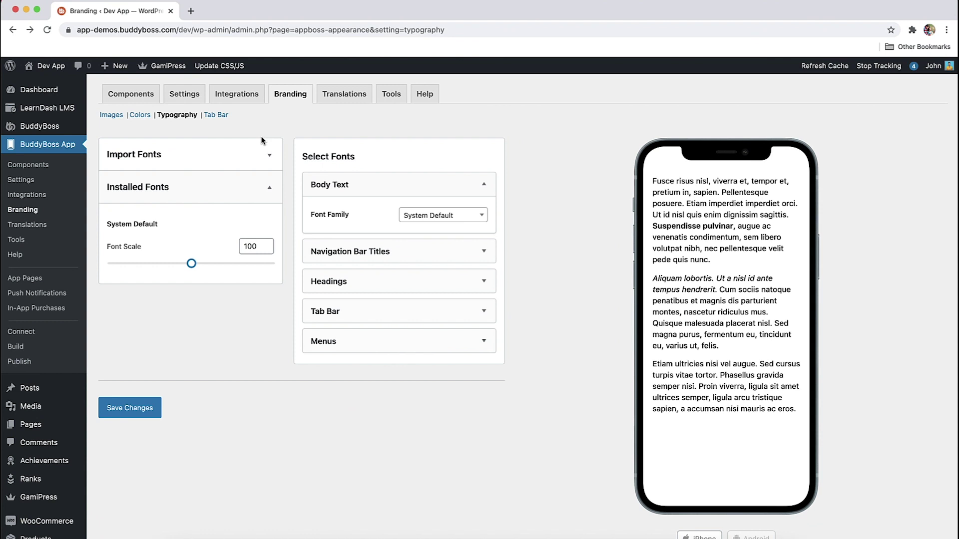
Start a Google font import and follow its Configure link to set up the API key
click(269, 154)
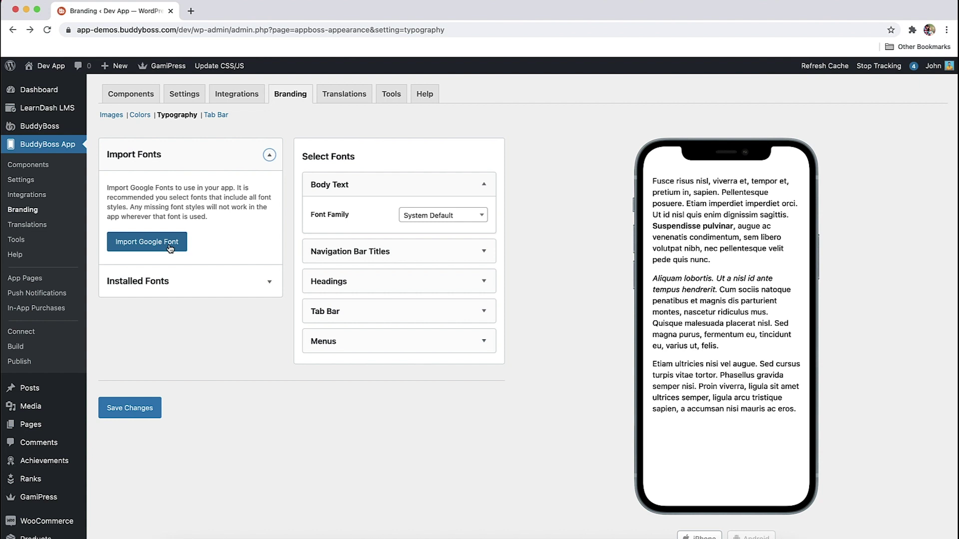
click(170, 249)
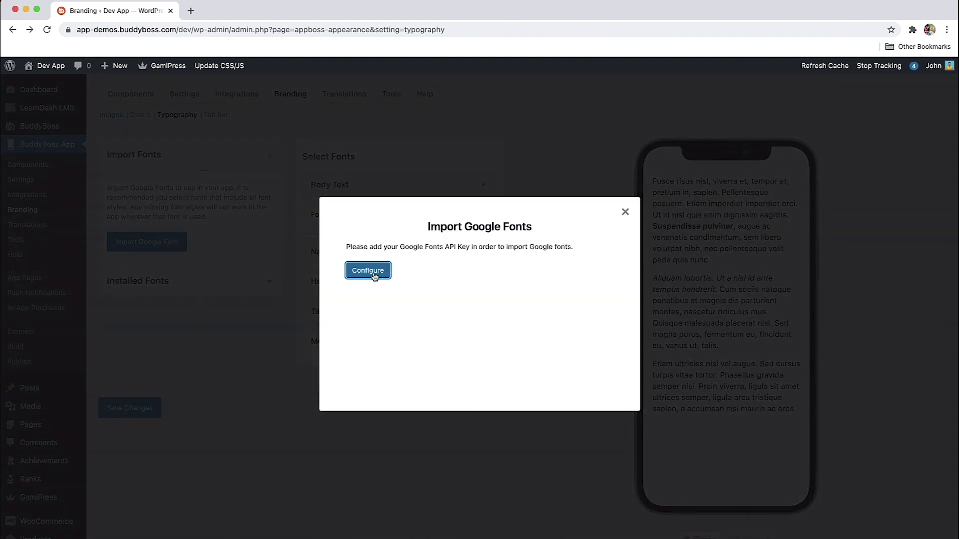
click(374, 277)
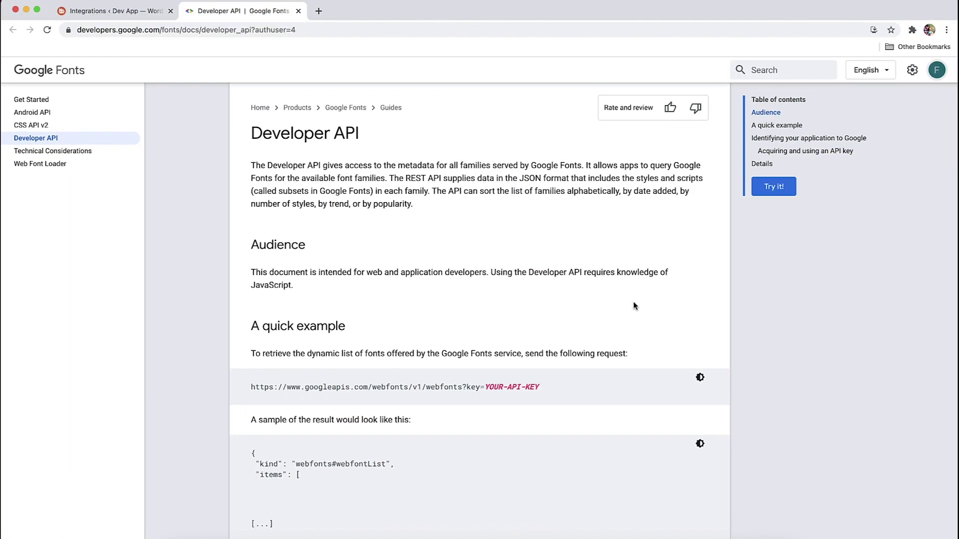
Go to 'Acquiring and using an API key' in the docs and choose Get a Key
scroll(635, 305, down, 1)
scroll(635, 306, down, 1)
scroll(635, 305, down, 1)
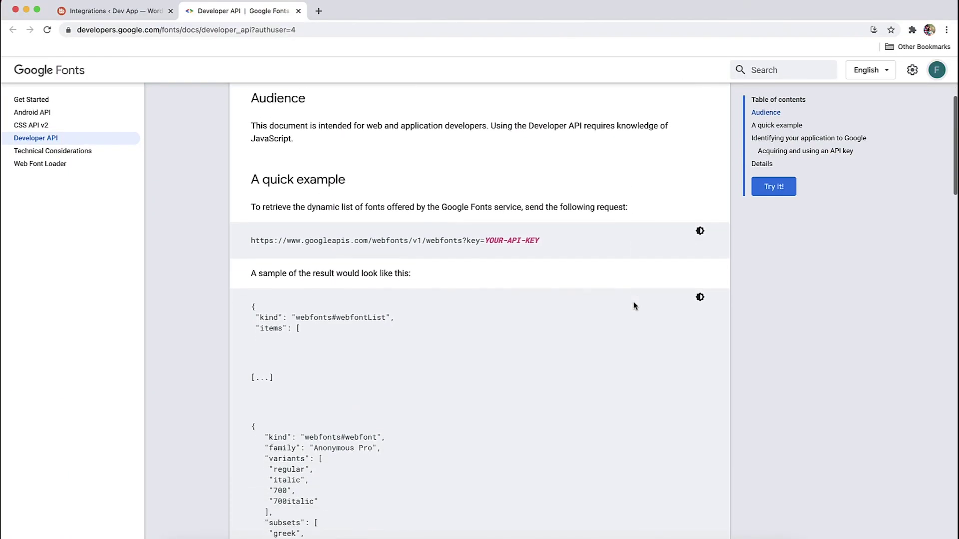
scroll(634, 305, down, 1)
scroll(635, 306, down, 1)
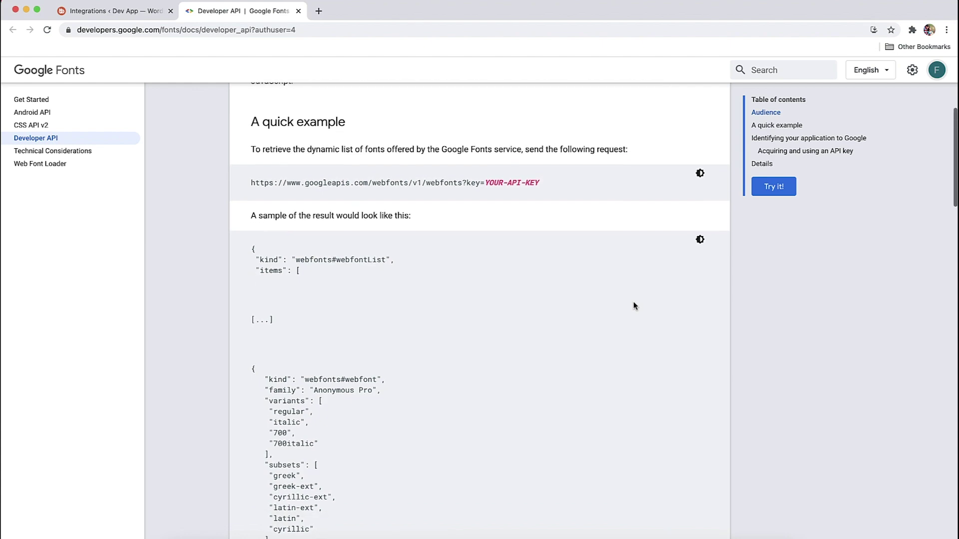
scroll(635, 306, down, 2)
scroll(634, 306, down, 1)
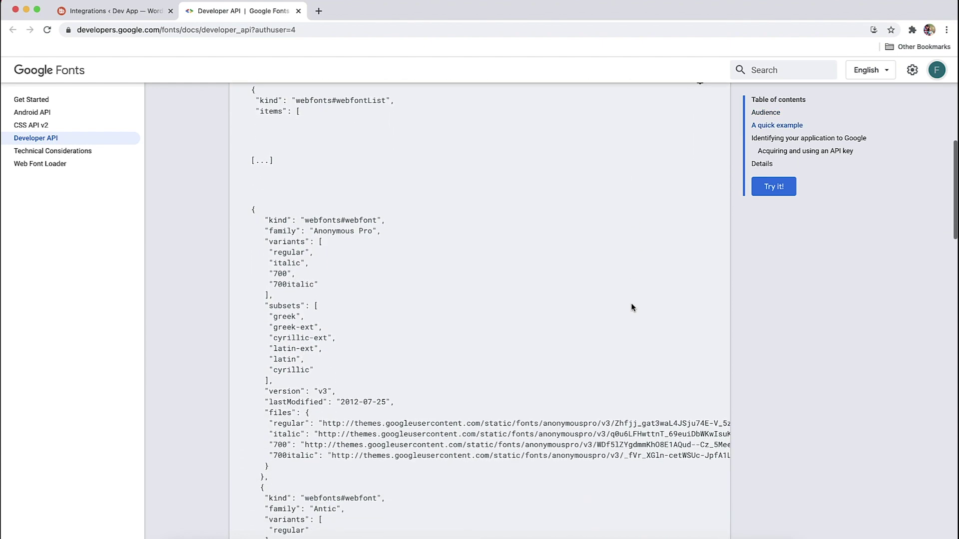
scroll(631, 307, down, 3)
scroll(632, 307, down, 6)
scroll(632, 307, down, 2)
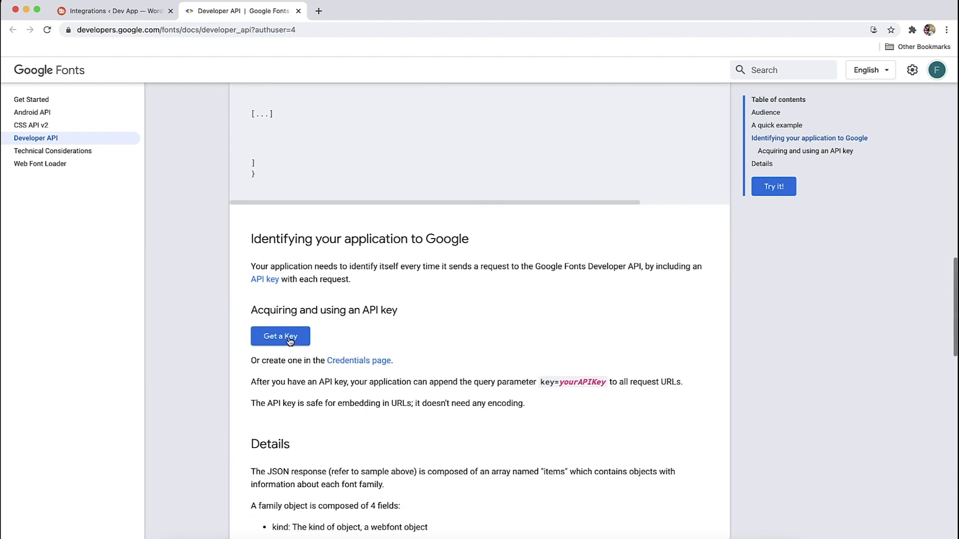
click(290, 339)
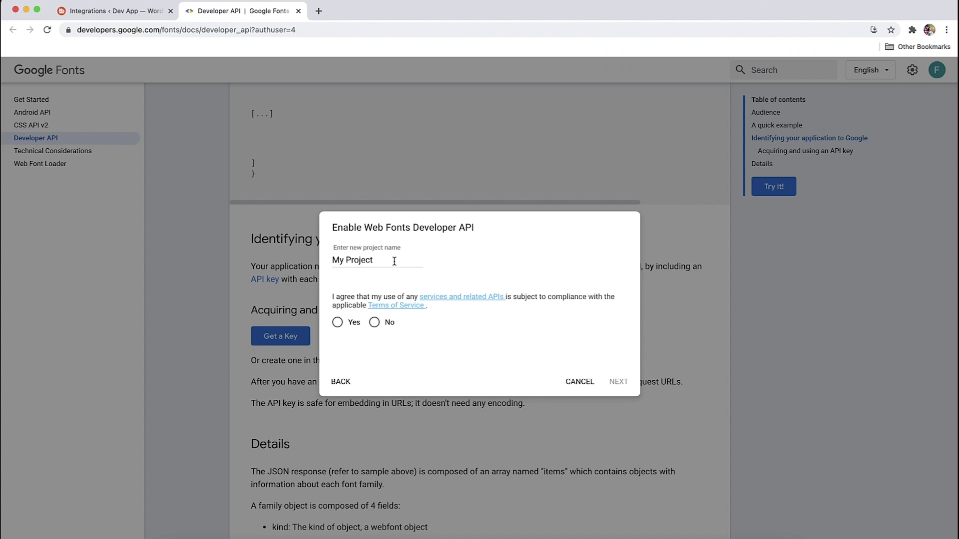
Name the project 'BuddyBoss App', accept the terms, and copy the generated API key
drag(394, 262, 330, 259)
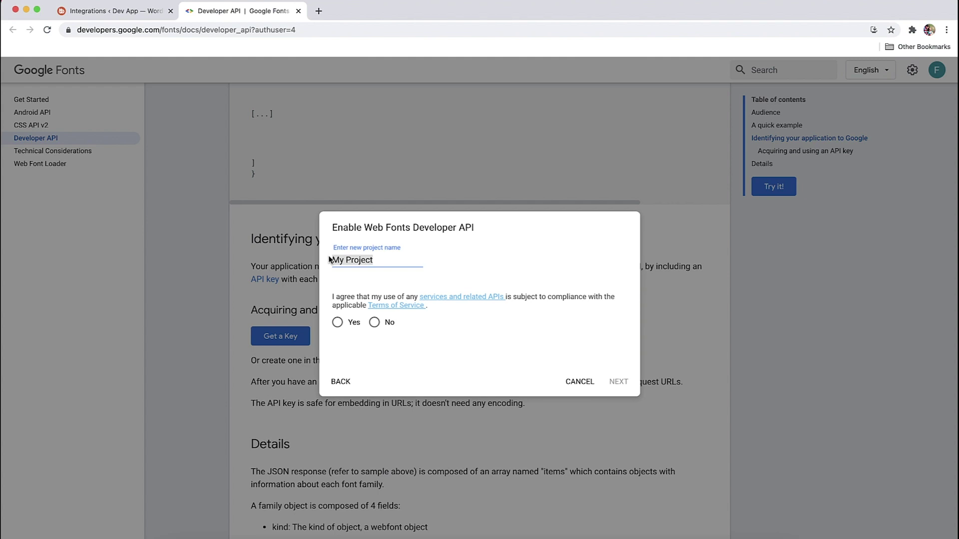
text(BuddyBos)
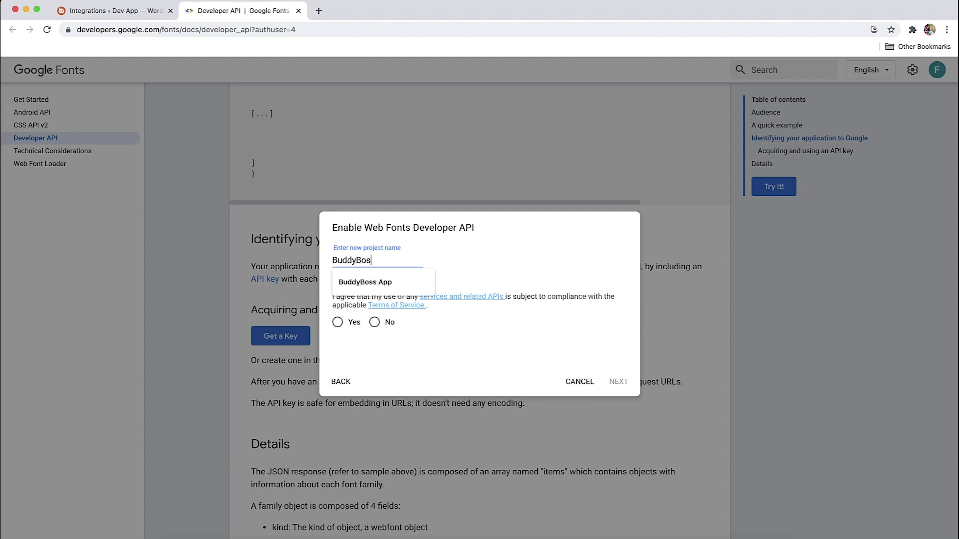
text(s App)
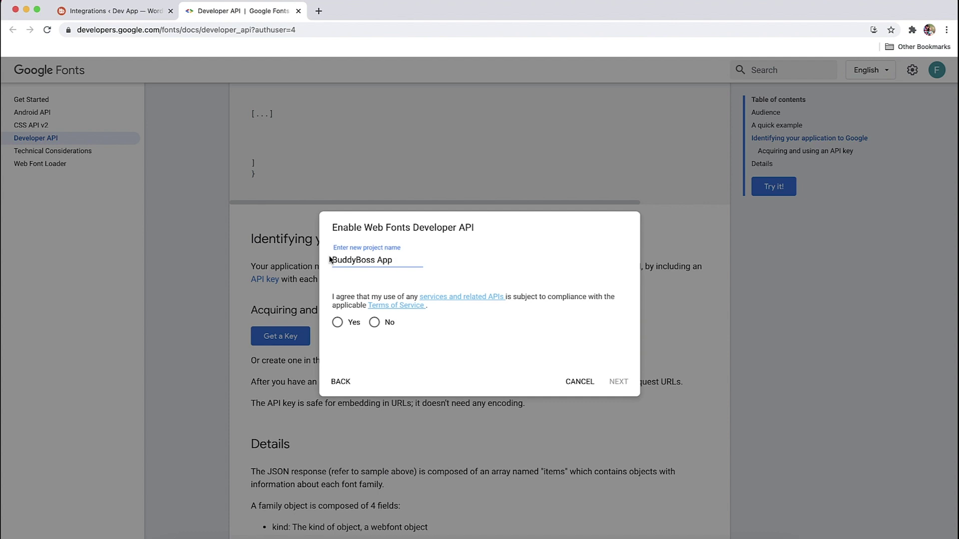
click(341, 327)
click(618, 382)
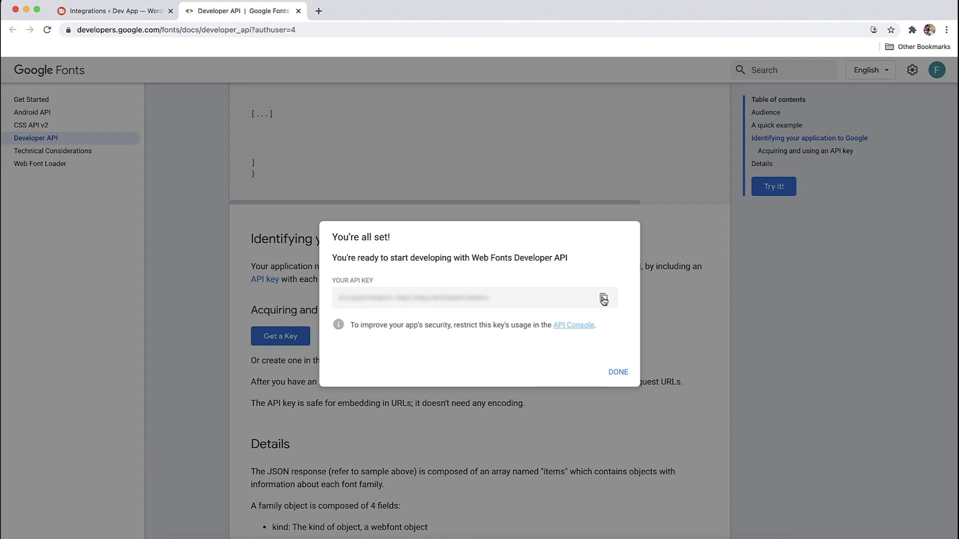
click(603, 299)
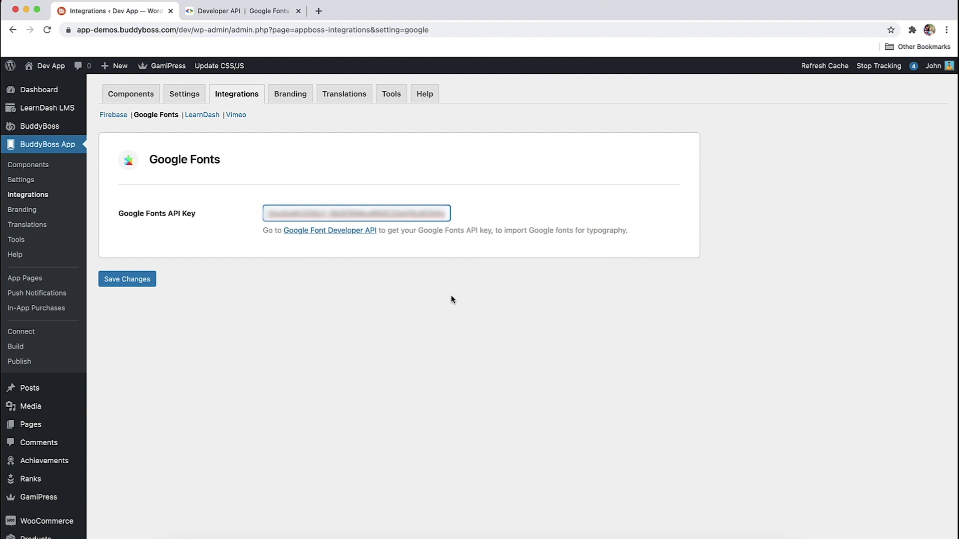
Save the pasted Google Fonts API key in the integration settings
click(143, 284)
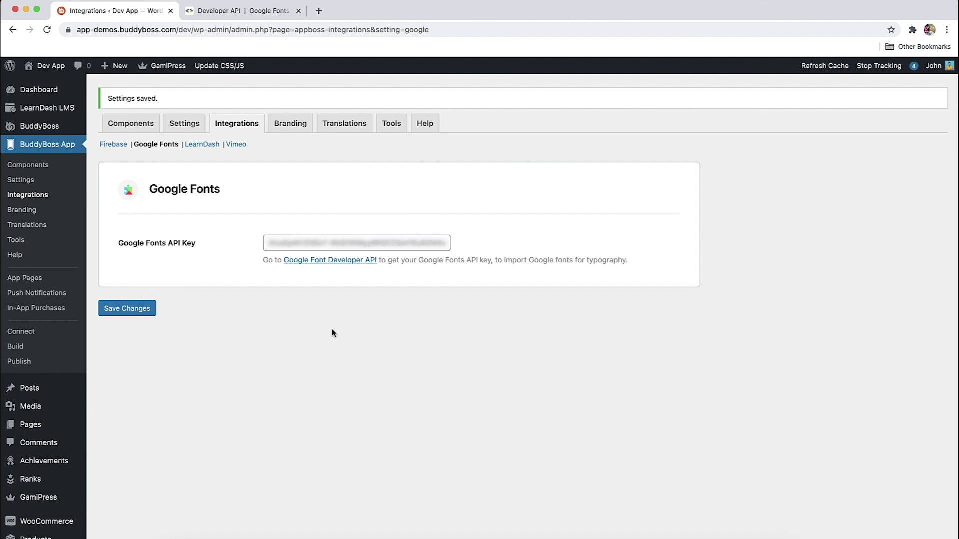
Go to Branding > Typography and start a Google font import from Import Fonts
click(285, 131)
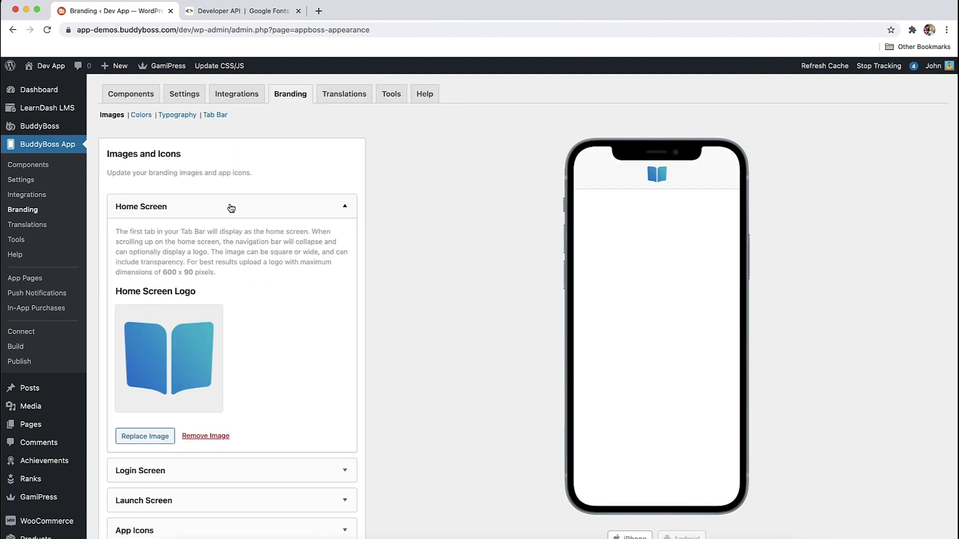
click(178, 117)
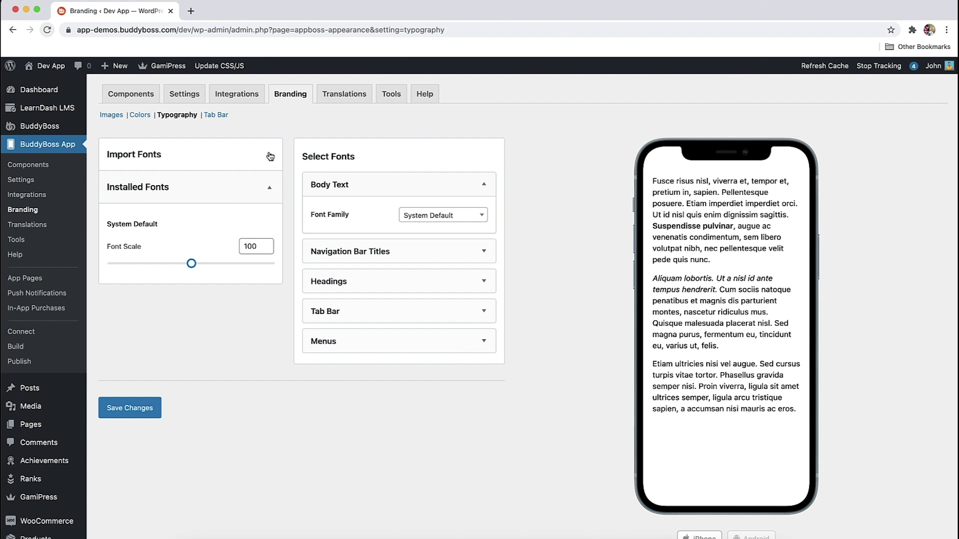
click(269, 155)
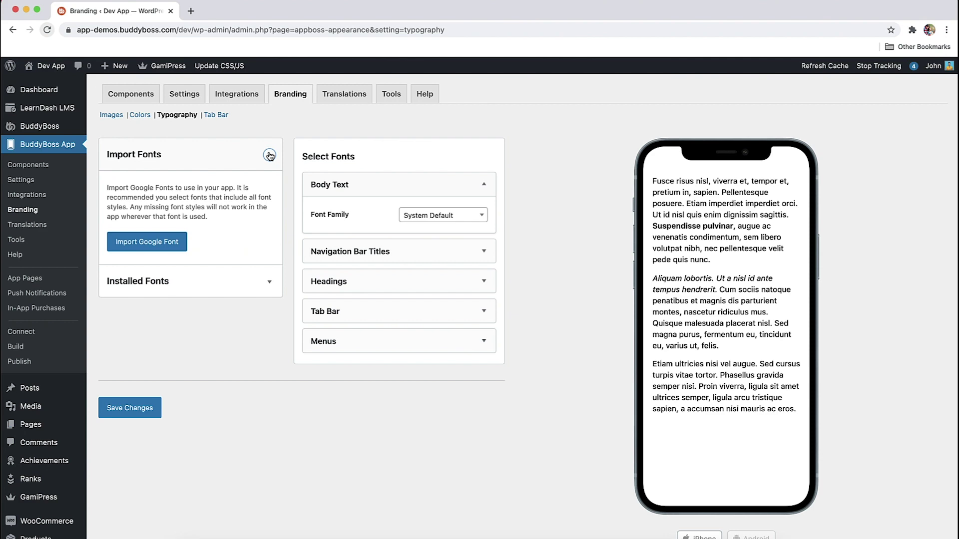
click(155, 244)
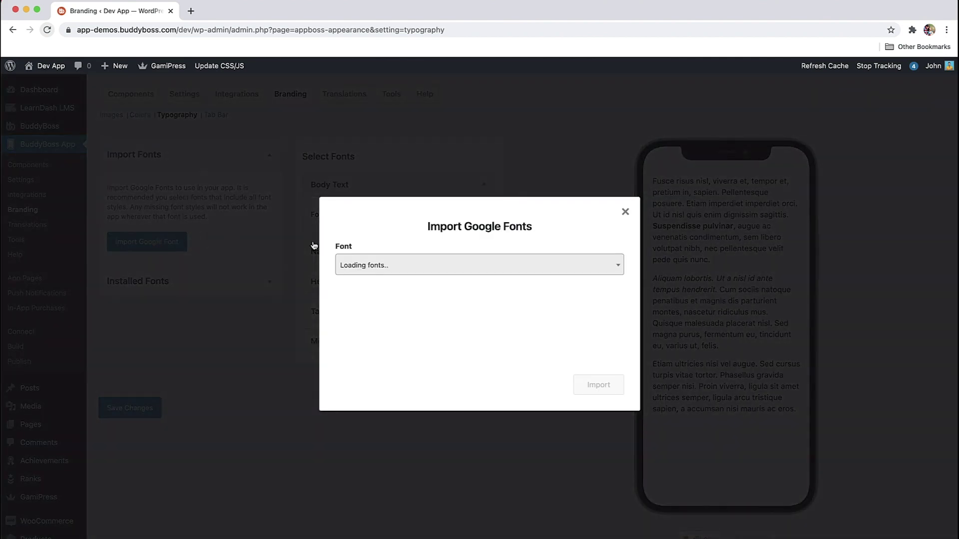
Search the font list for 'zil', pick Zilla Slab, and import it
click(506, 270)
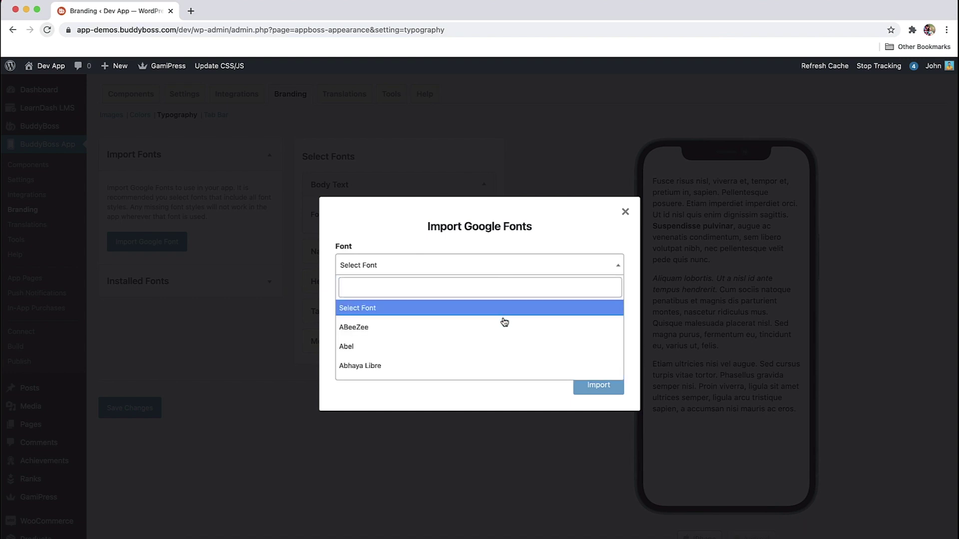
scroll(505, 338, down, 2)
scroll(504, 339, down, 1)
scroll(505, 340, down, 1)
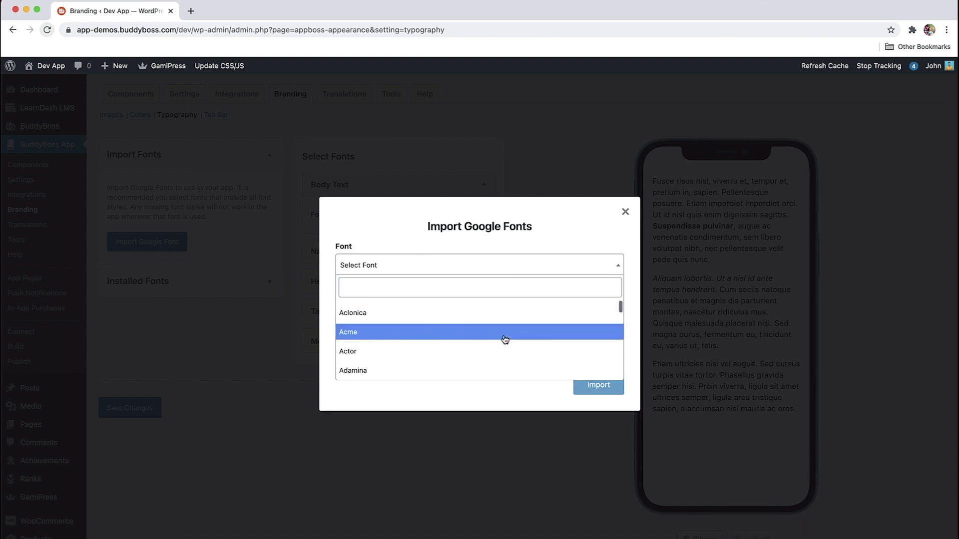
scroll(504, 340, down, 2)
scroll(504, 340, down, 2)
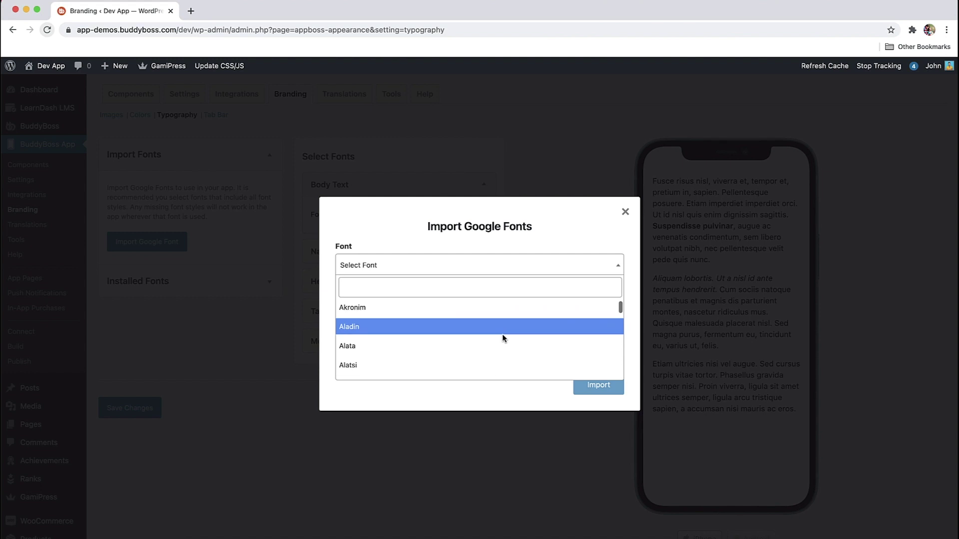
scroll(505, 338, up, 4)
scroll(505, 338, up, 2)
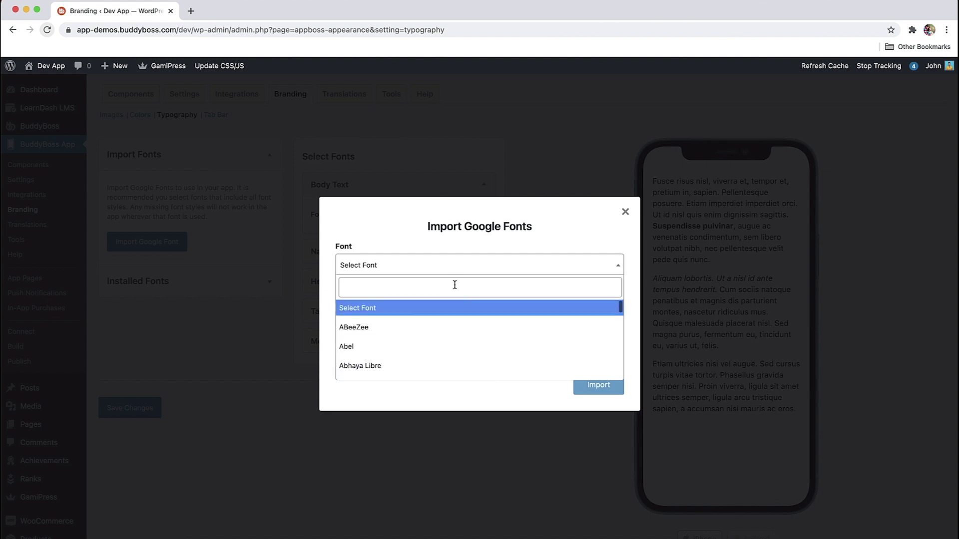
click(452, 285)
text(zil)
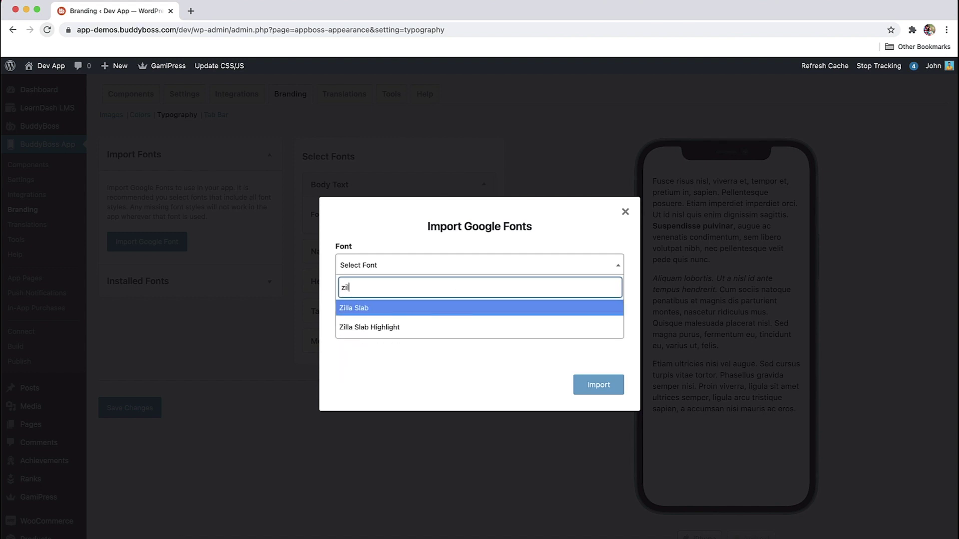
click(439, 309)
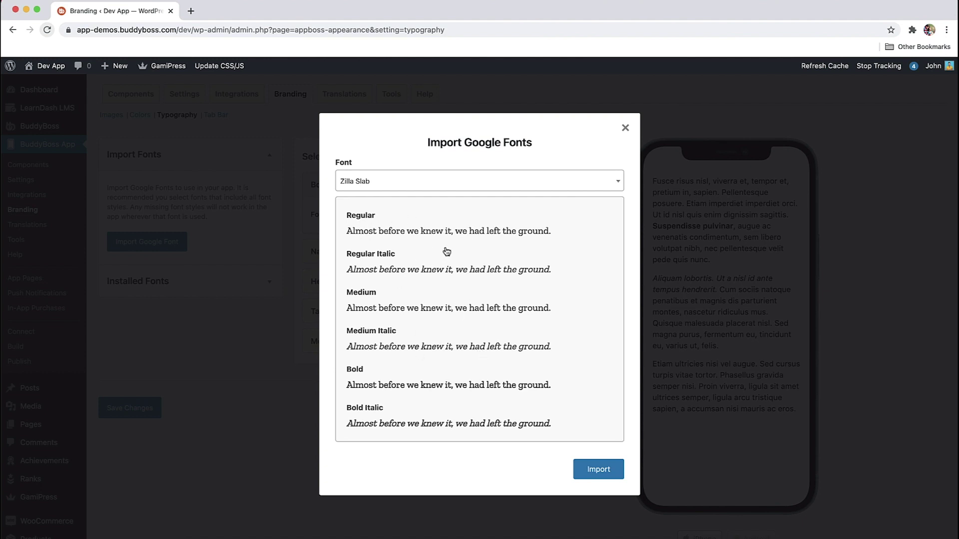
click(591, 475)
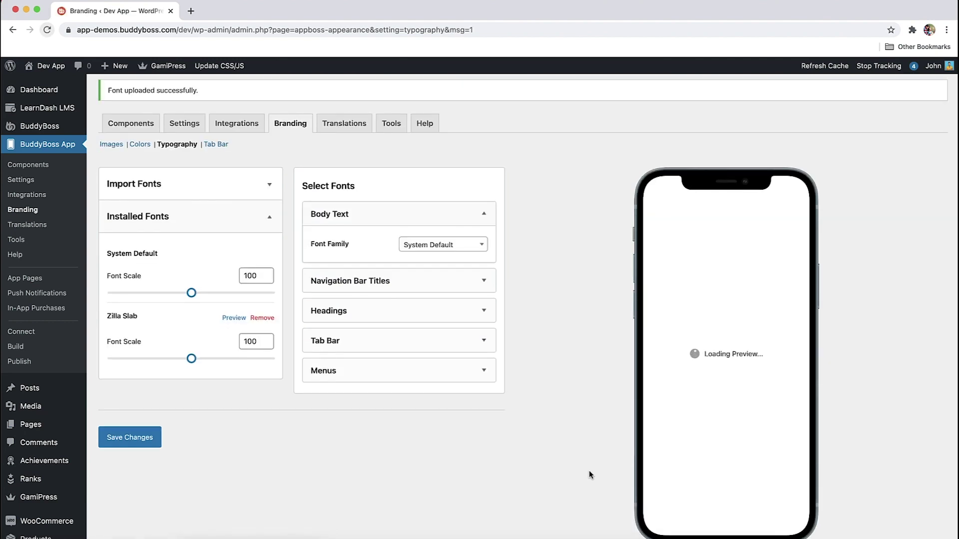
Set the Body Text font family dropdown to Zilla Slab
scroll(531, 287, down, 1)
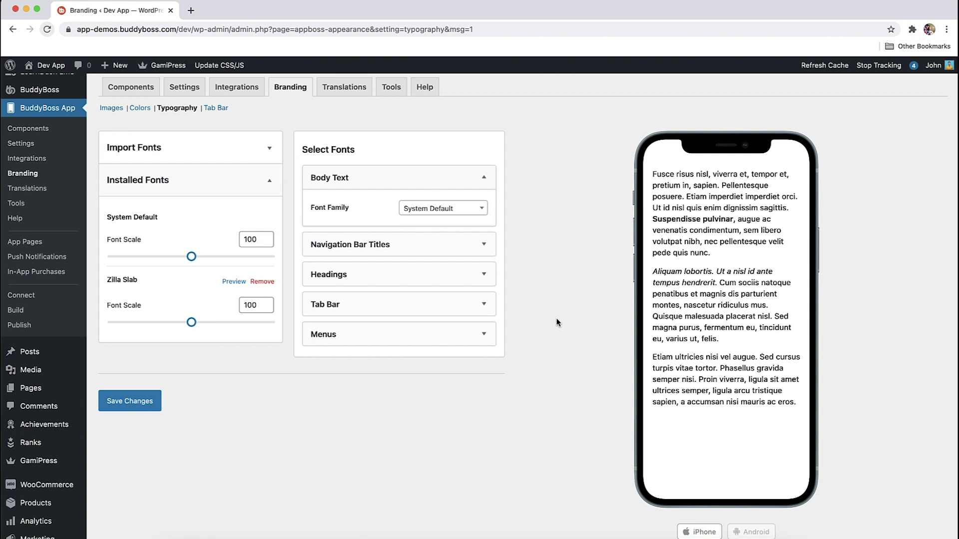
click(475, 210)
click(453, 268)
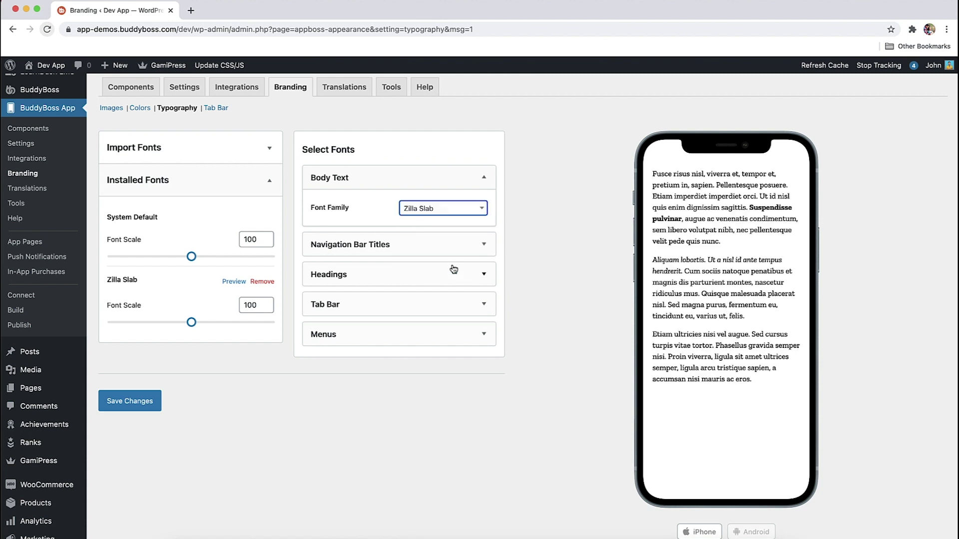